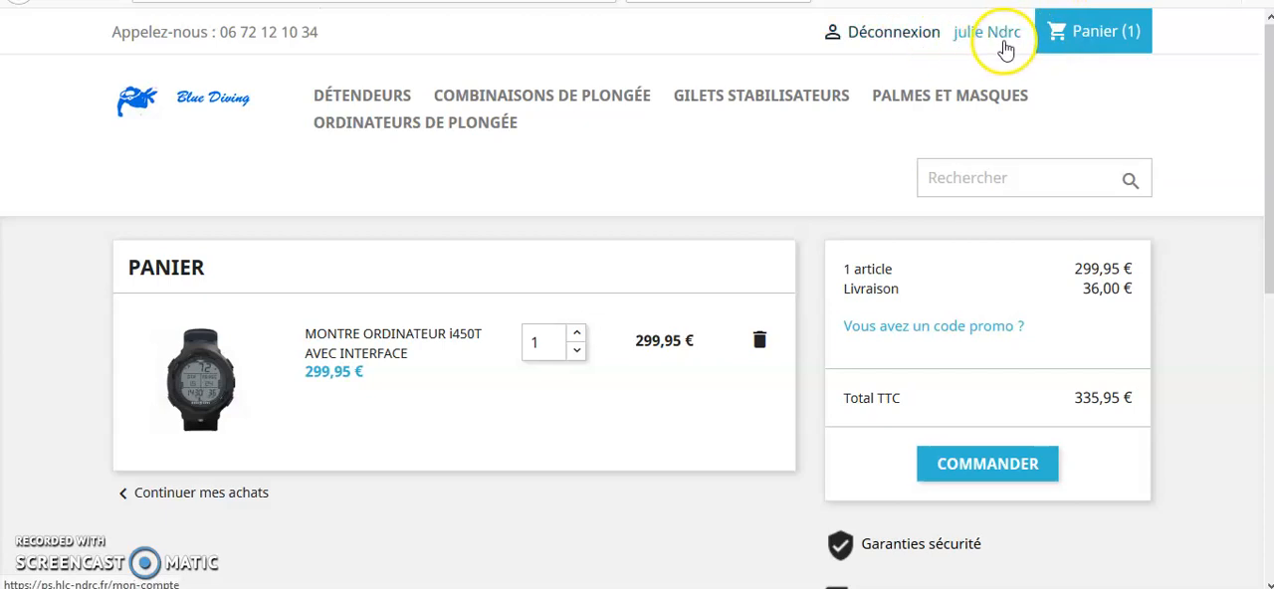
Continue shopping and open the product DETENDEUR LEGEND LX SUPREME ACD from the Détendeurs category.
{"action": "left_click", "coordinate": [230, 494]}
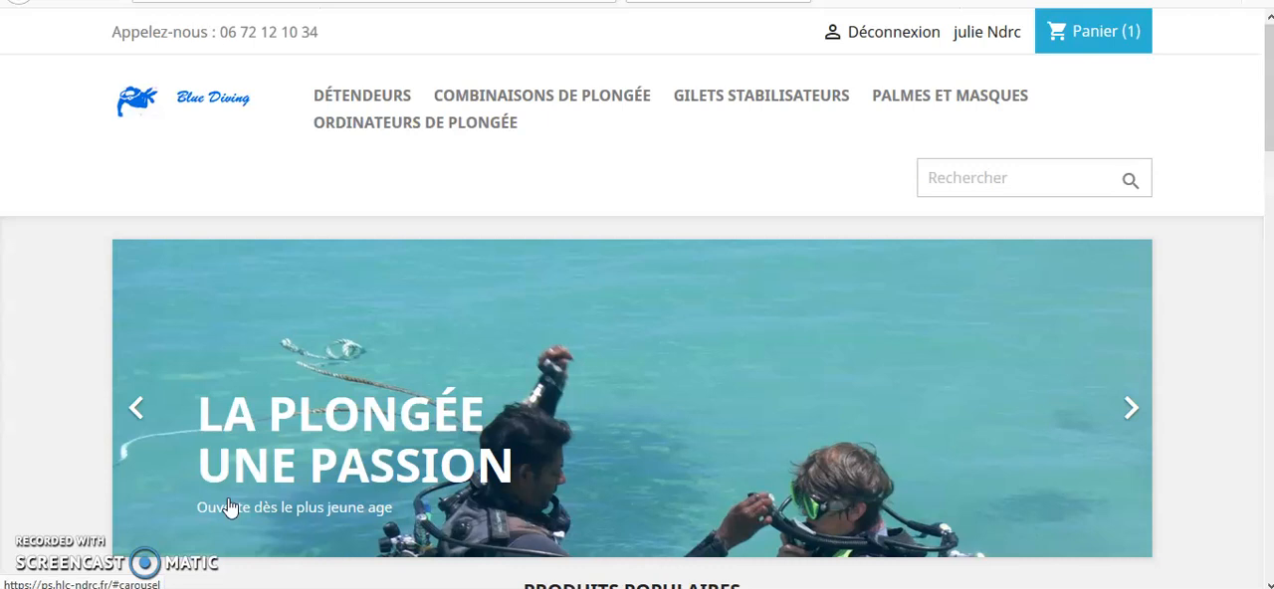
{"action": "mouse_move", "coordinate": [459, 102]}
{"action": "mouse_move", "coordinate": [393, 105]}
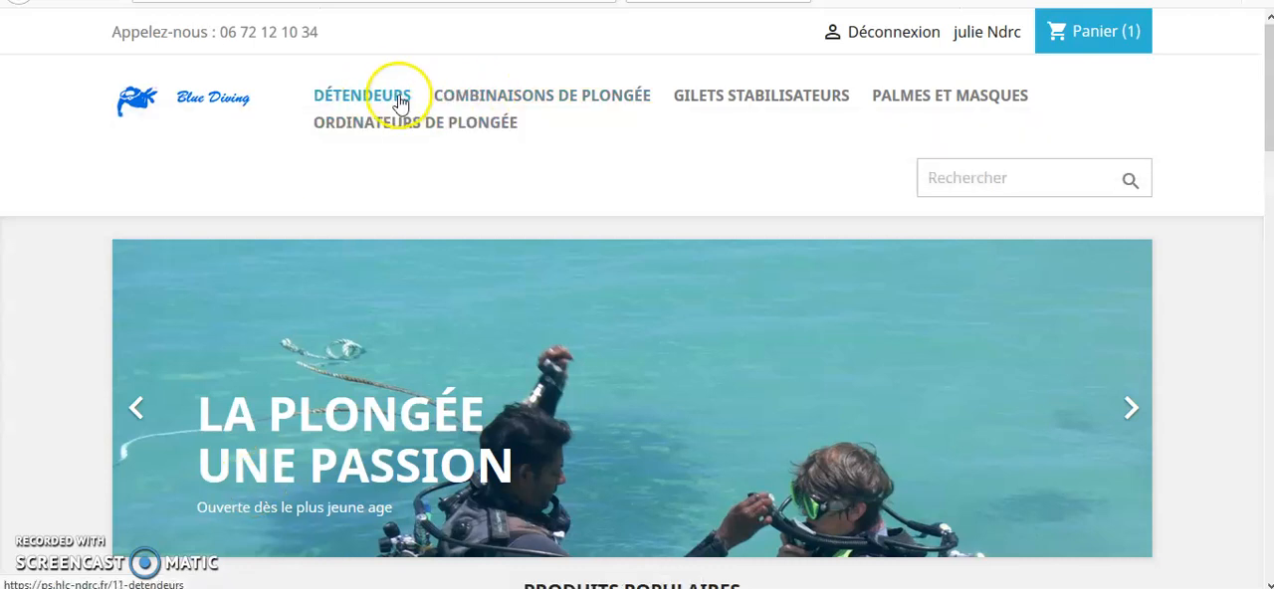
{"action": "left_click", "coordinate": [385, 104]}
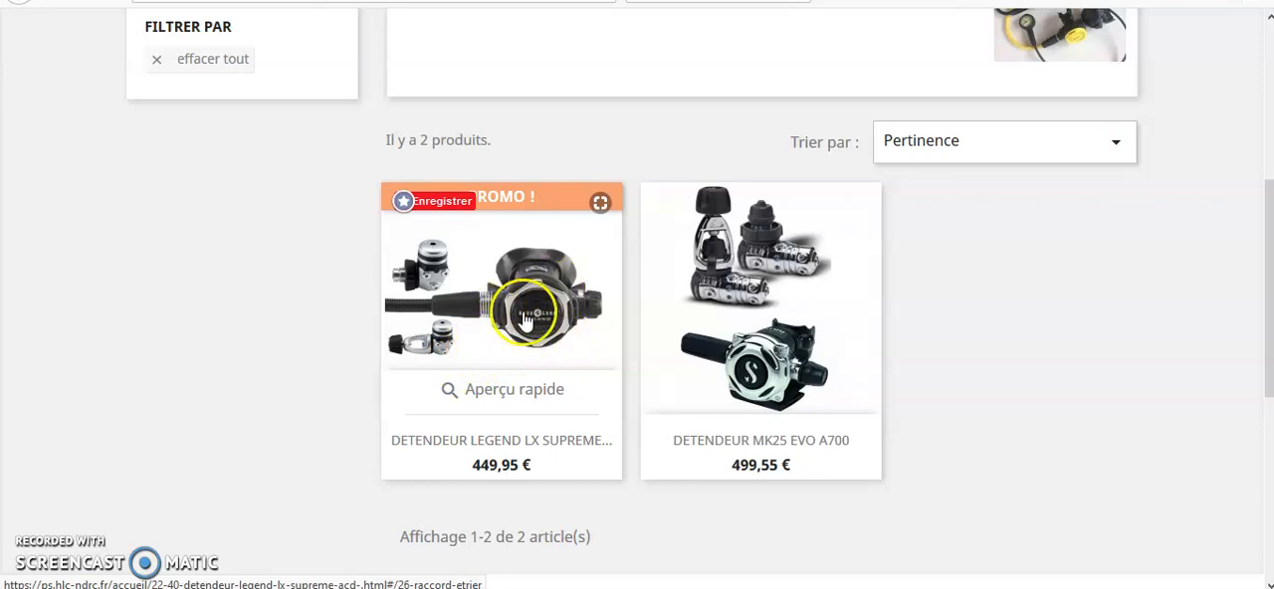
{"action": "left_click", "coordinate": [526, 325]}
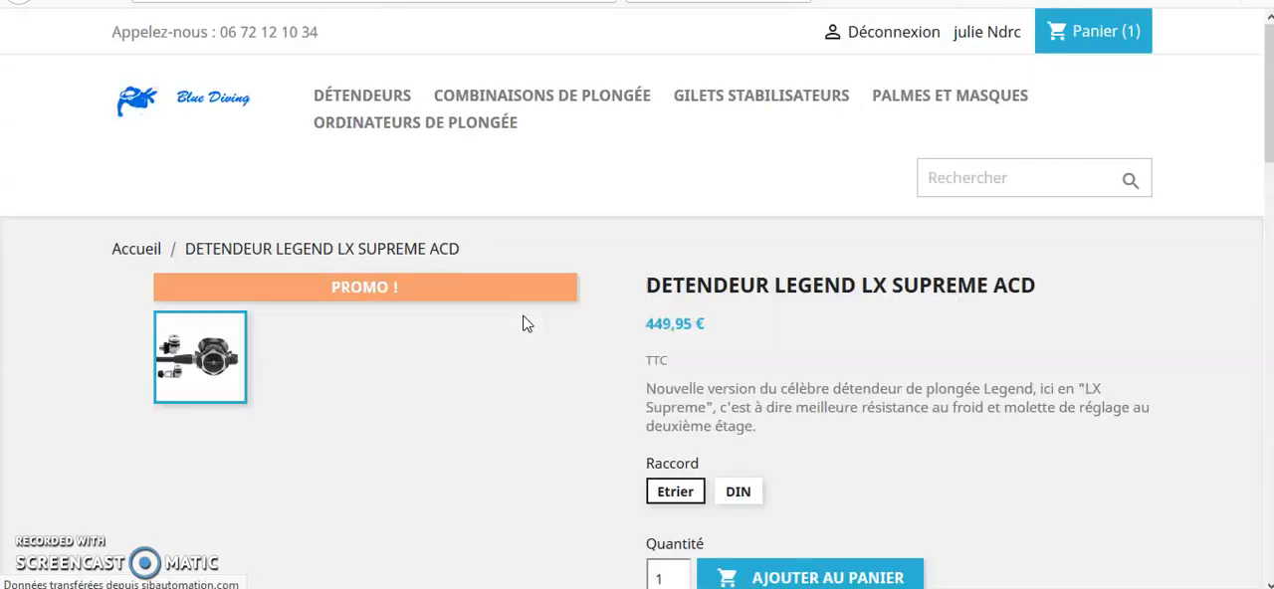
Add one DETENDEUR LEGEND LX SUPREME ACD with the Etrier fitting to the cart and proceed to the cart page.
{"action": "scroll", "coordinate": [770, 486], "scroll_direction": "down", "scroll_amount": 1}
{"action": "scroll", "coordinate": [769, 486], "scroll_direction": "down", "scroll_amount": 2}
{"action": "left_click", "coordinate": [851, 396]}
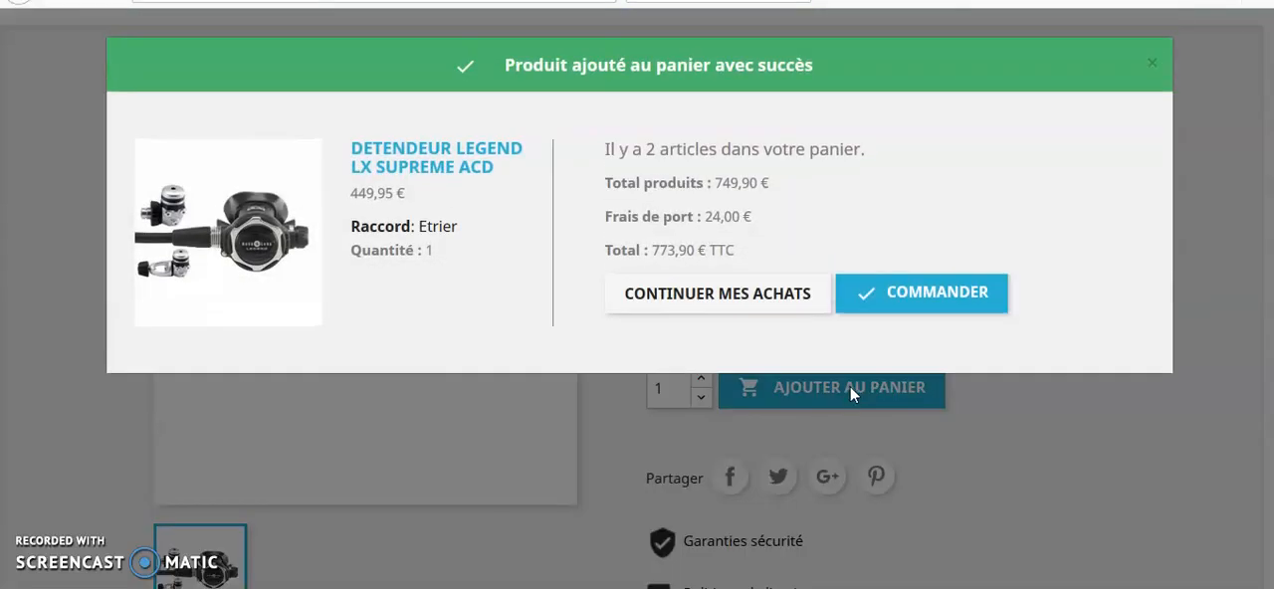
{"action": "left_click", "coordinate": [918, 296]}
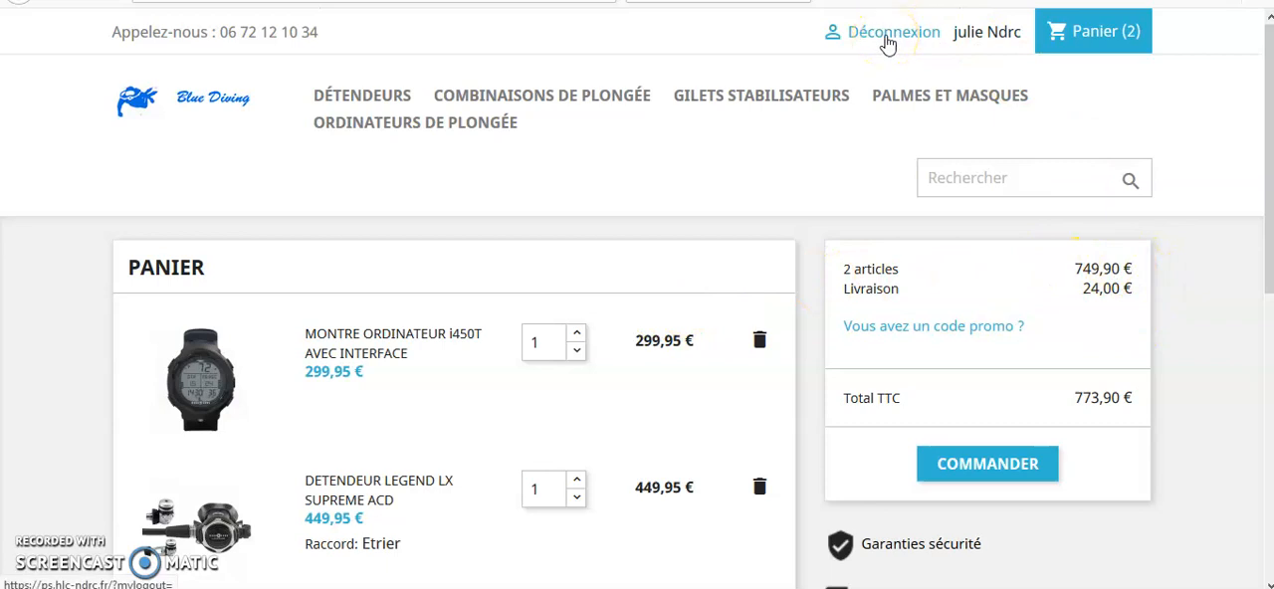
Continue shopping and open the product VETEMENT SEC WARMDRY HOMME from the Combinaisons de plongée category.
{"action": "scroll", "coordinate": [208, 464], "scroll_direction": "down", "scroll_amount": 2}
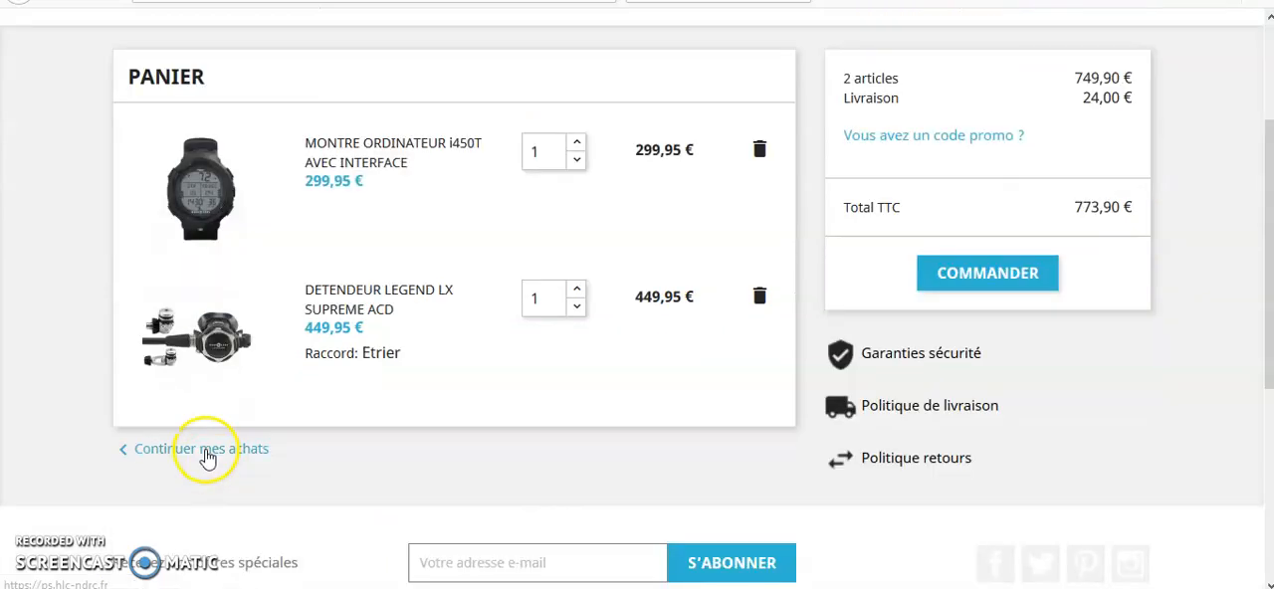
{"action": "left_click", "coordinate": [206, 453]}
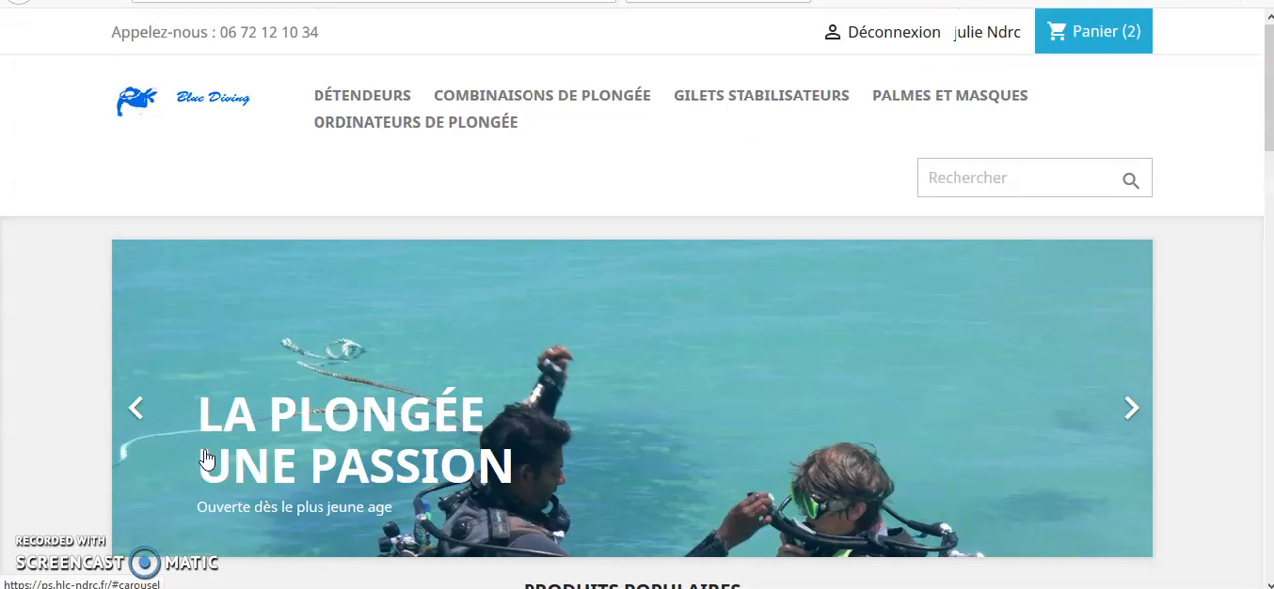
{"action": "left_click", "coordinate": [552, 96]}
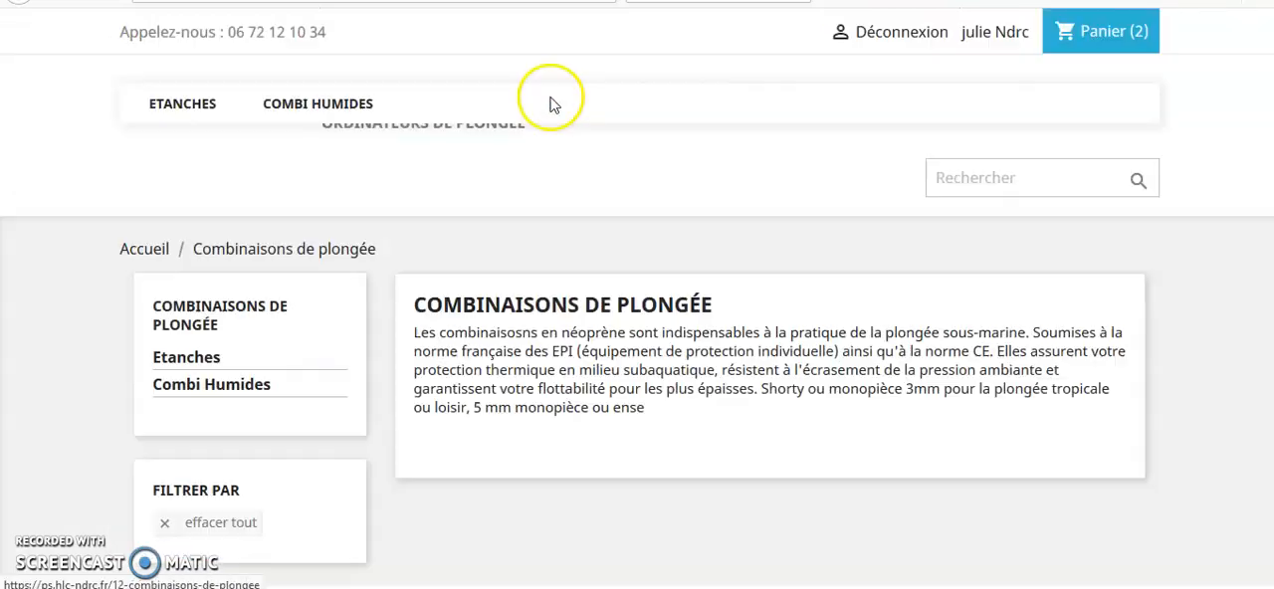
{"action": "scroll", "coordinate": [556, 129], "scroll_direction": "down", "scroll_amount": 6}
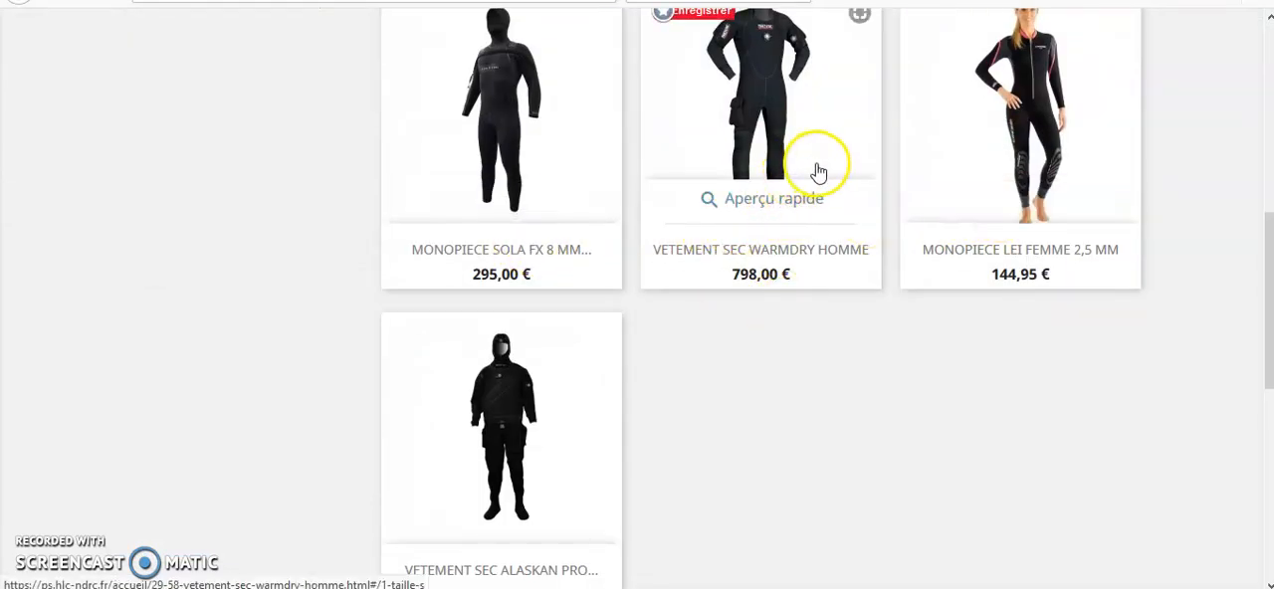
{"action": "scroll", "coordinate": [623, 384], "scroll_direction": "down", "scroll_amount": 1}
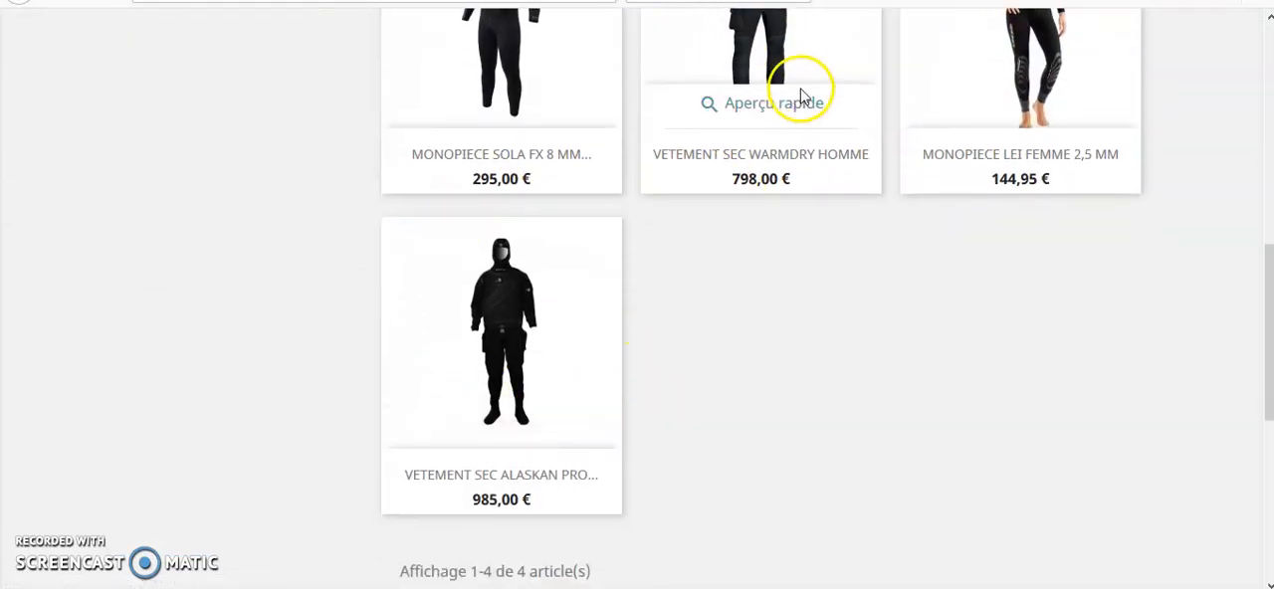
{"action": "left_click", "coordinate": [773, 86]}
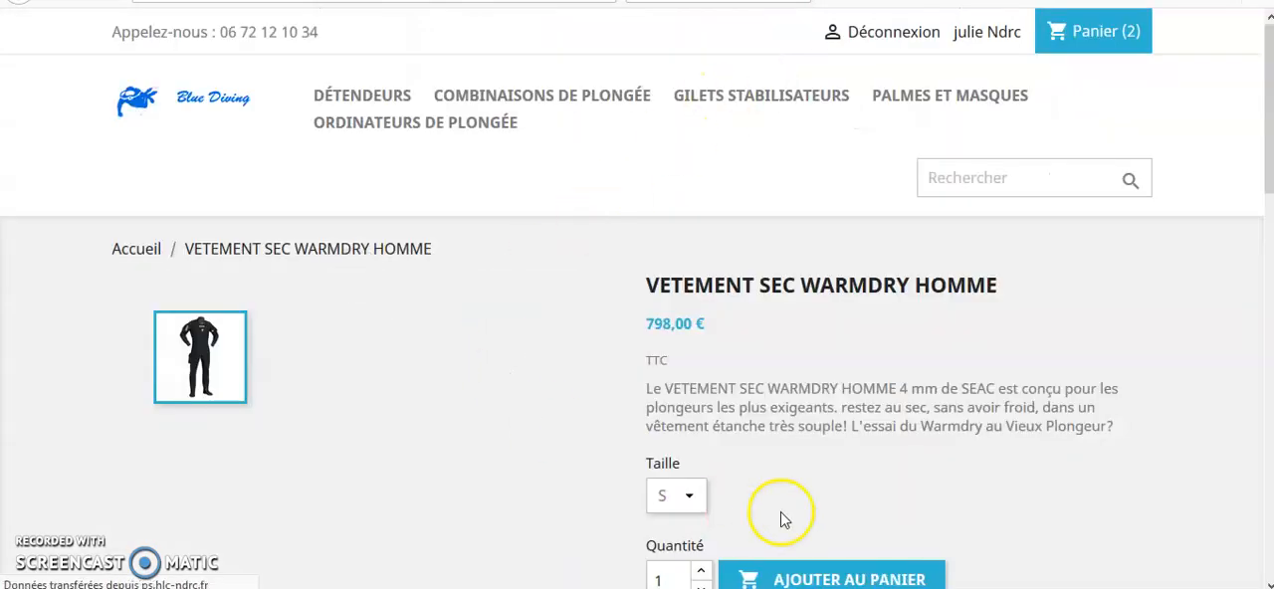
Add one VETEMENT SEC WARMDRY HOMME in size S to the cart and proceed to the order.
{"action": "scroll", "coordinate": [753, 453], "scroll_direction": "down", "scroll_amount": 2}
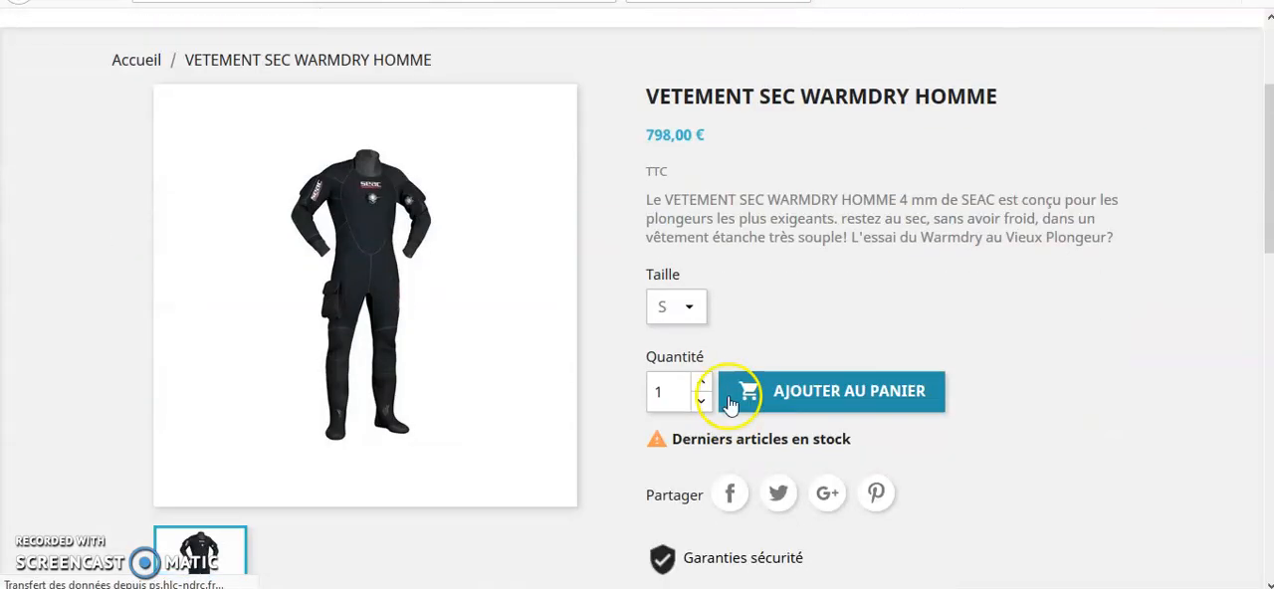
{"action": "left_click", "coordinate": [836, 399]}
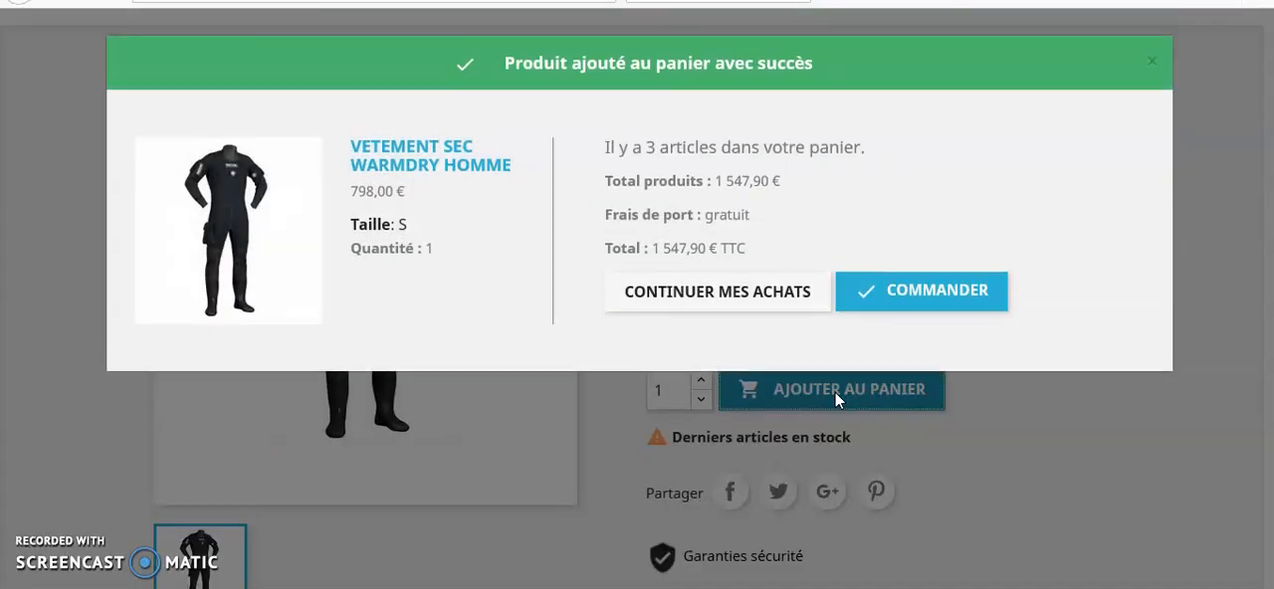
{"action": "left_click", "coordinate": [905, 301]}
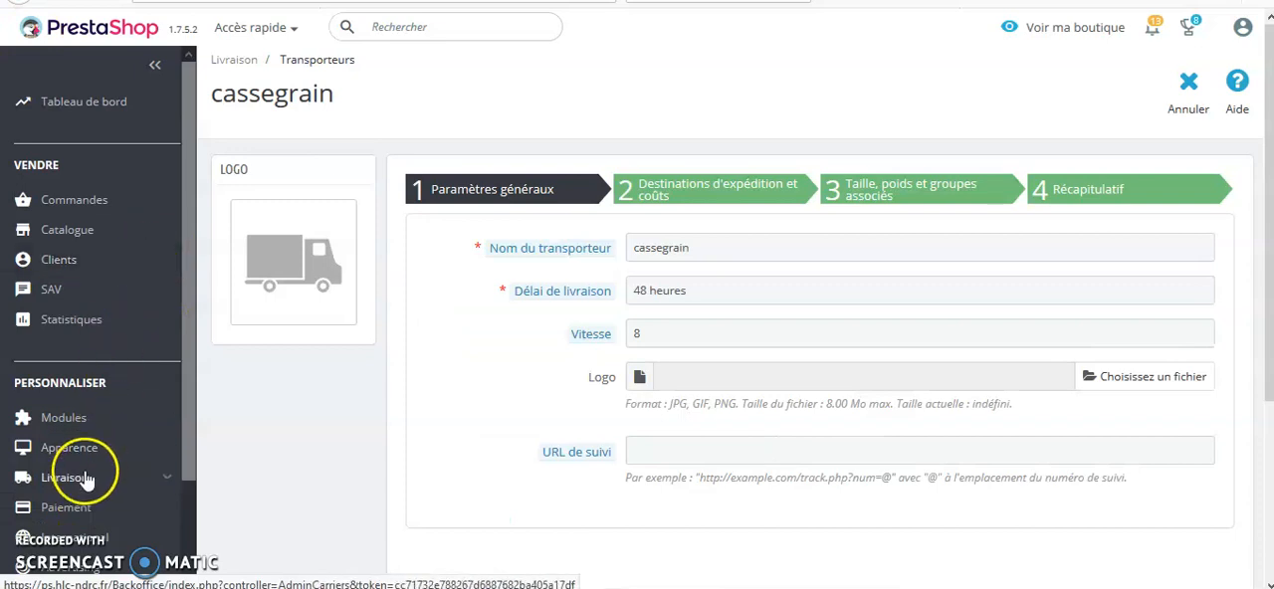
Open the cassegrain carrier's shipping destinations and costs and review its billing options and price ranges.
{"action": "left_click", "coordinate": [75, 483]}
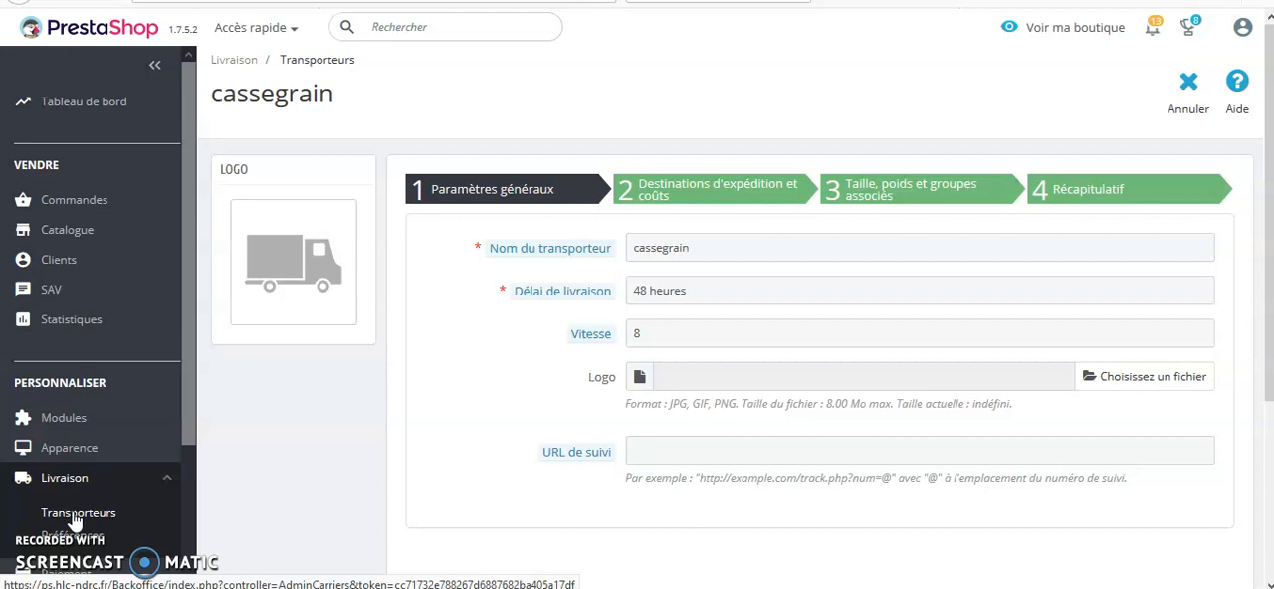
{"action": "left_click", "coordinate": [75, 522]}
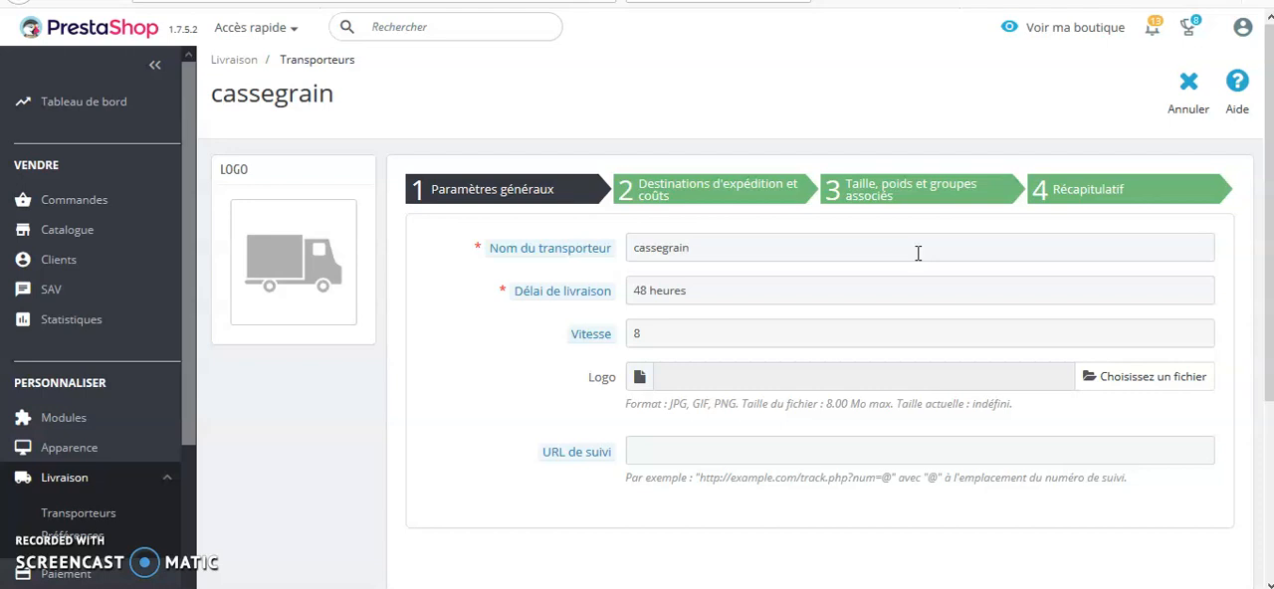
{"action": "left_click", "coordinate": [710, 195]}
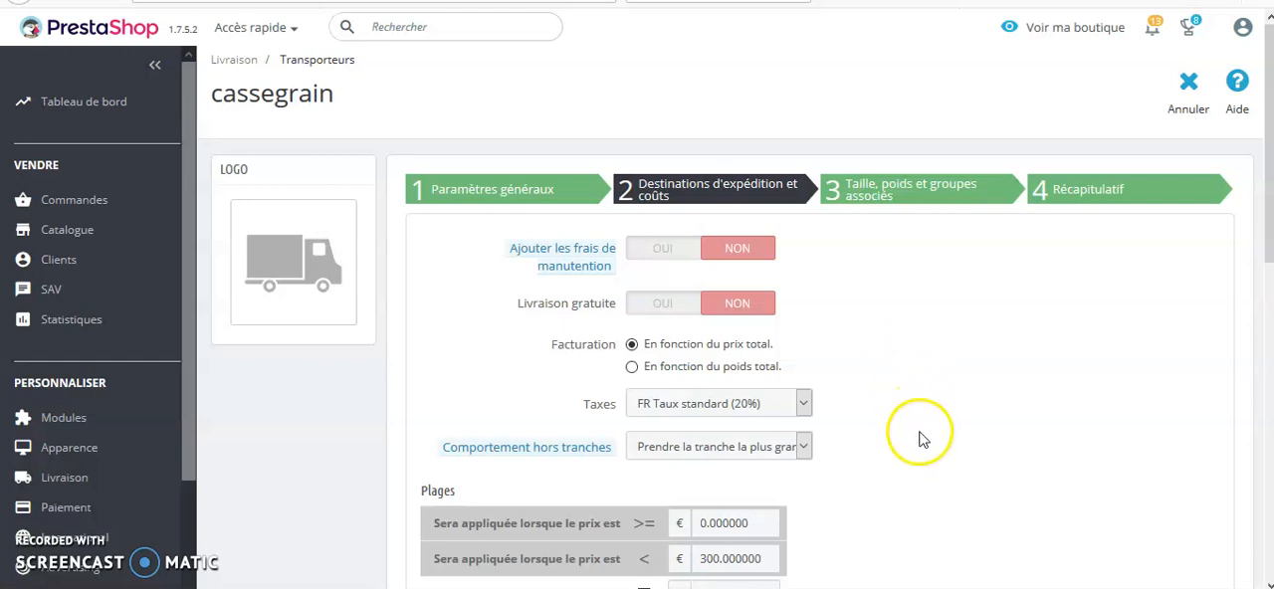
{"action": "scroll", "coordinate": [915, 430], "scroll_direction": "down", "scroll_amount": 1}
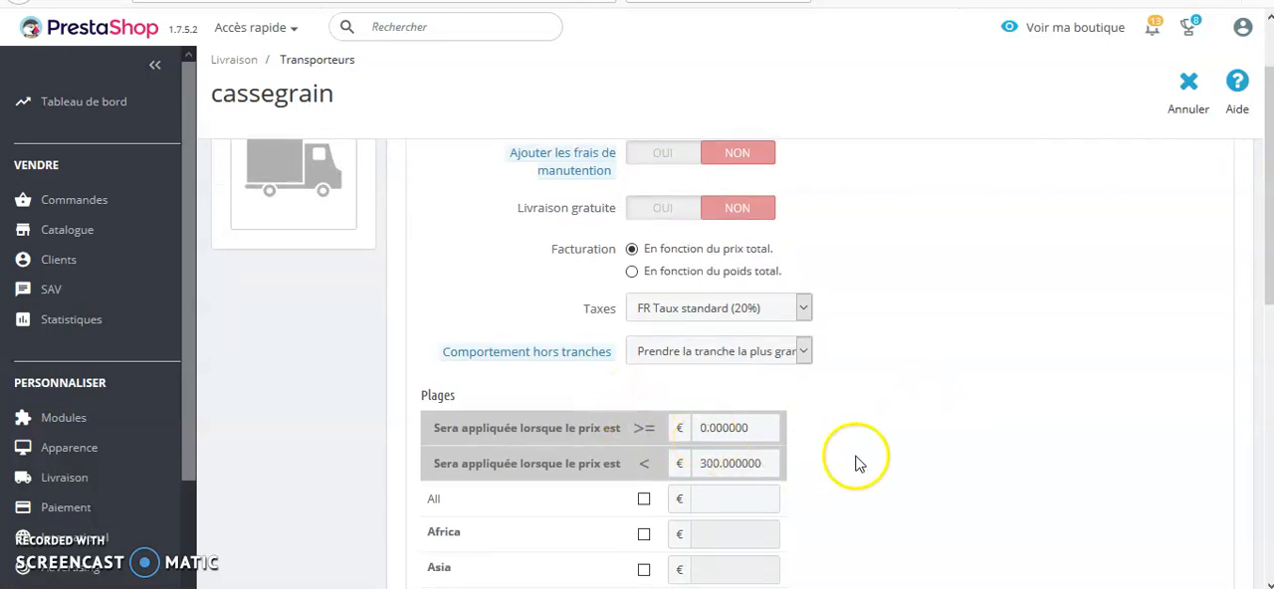
{"action": "scroll", "coordinate": [857, 466], "scroll_direction": "down", "scroll_amount": 1}
{"action": "scroll", "coordinate": [864, 471], "scroll_direction": "down", "scroll_amount": 1}
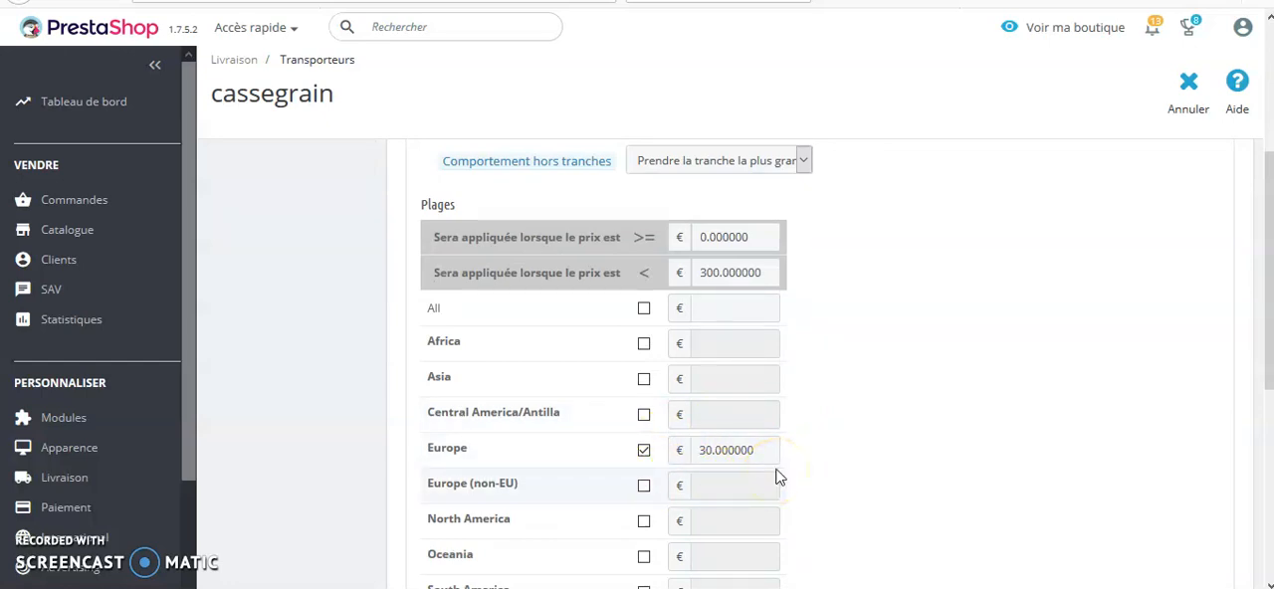
Add a new price range to the cassegrain carrier with an upper limit of 1000 €.
{"action": "scroll", "coordinate": [777, 476], "scroll_direction": "down", "scroll_amount": 2}
{"action": "left_click", "coordinate": [532, 462]}
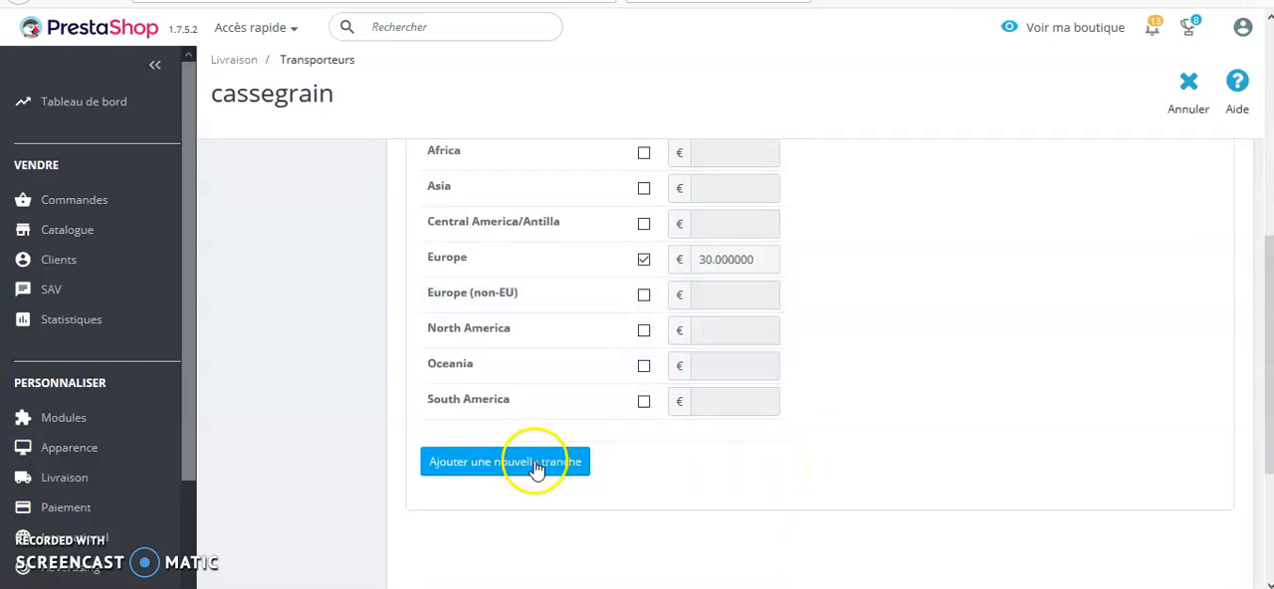
{"action": "scroll", "coordinate": [890, 344], "scroll_direction": "up", "scroll_amount": 3}
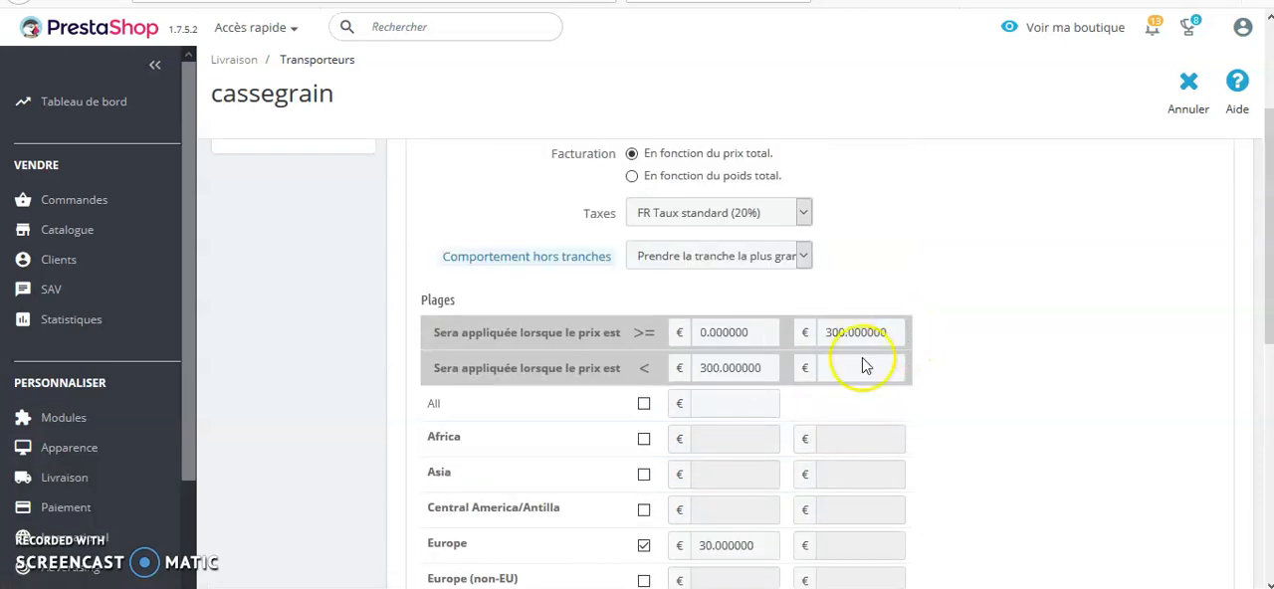
{"action": "left_click", "coordinate": [829, 368]}
{"action": "type", "text": "1000"}
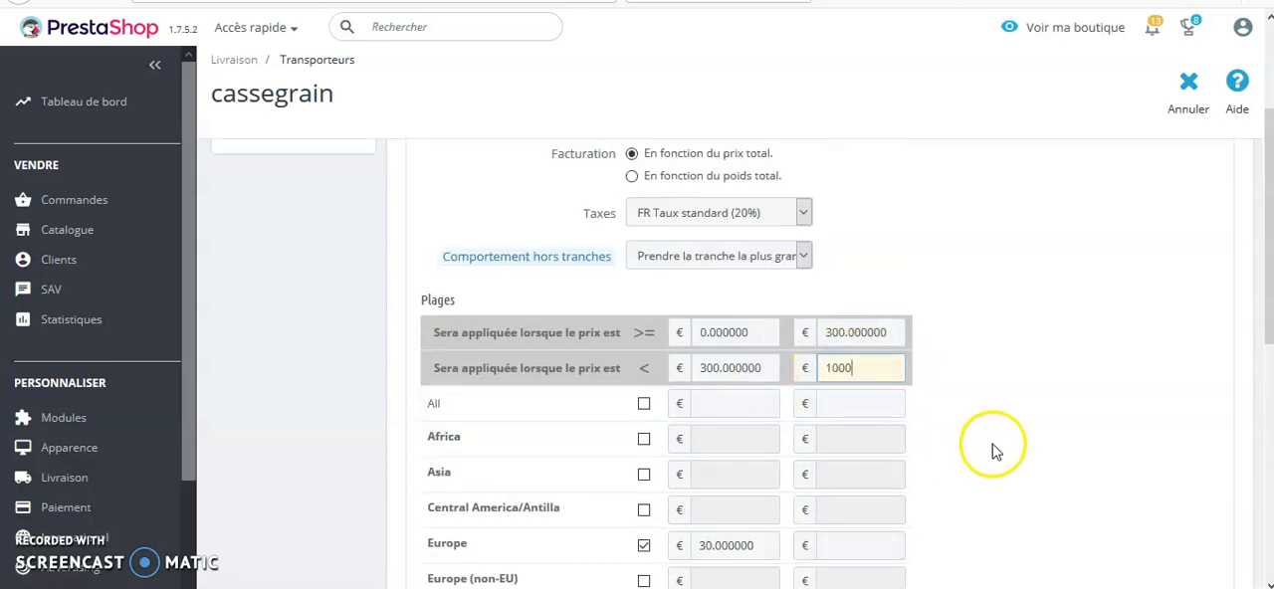
Set the Europe shipping cost in the new price range to 20 €.
{"action": "scroll", "coordinate": [989, 447], "scroll_direction": "down", "scroll_amount": 1}
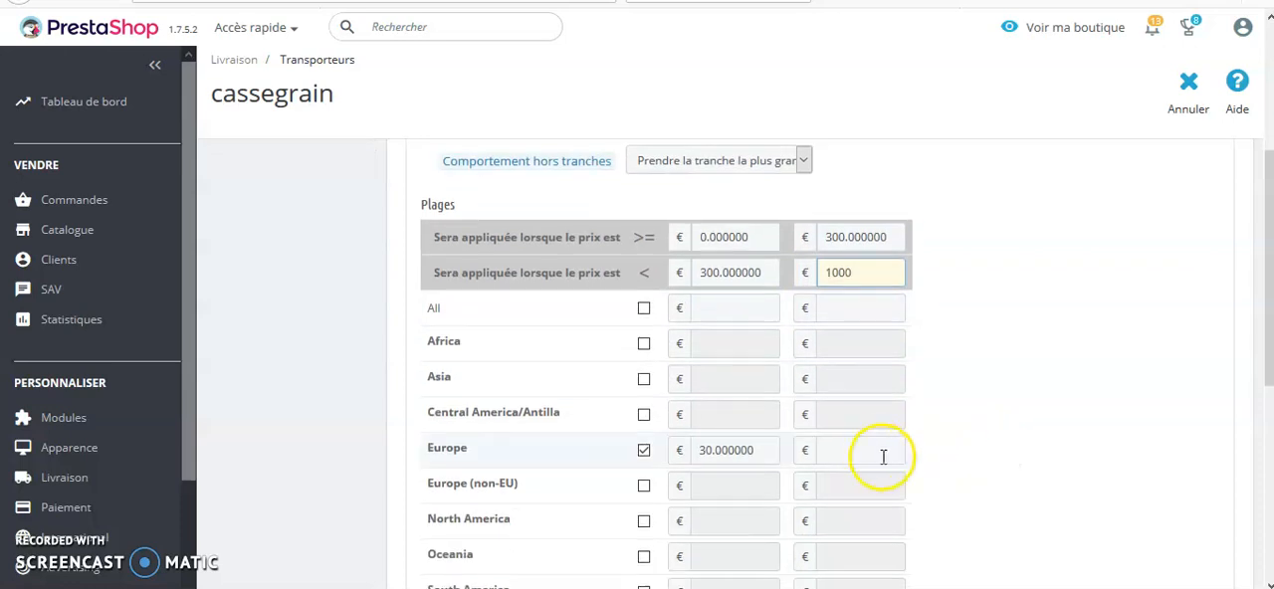
{"action": "left_click", "coordinate": [863, 449]}
{"action": "type", "text": "20"}
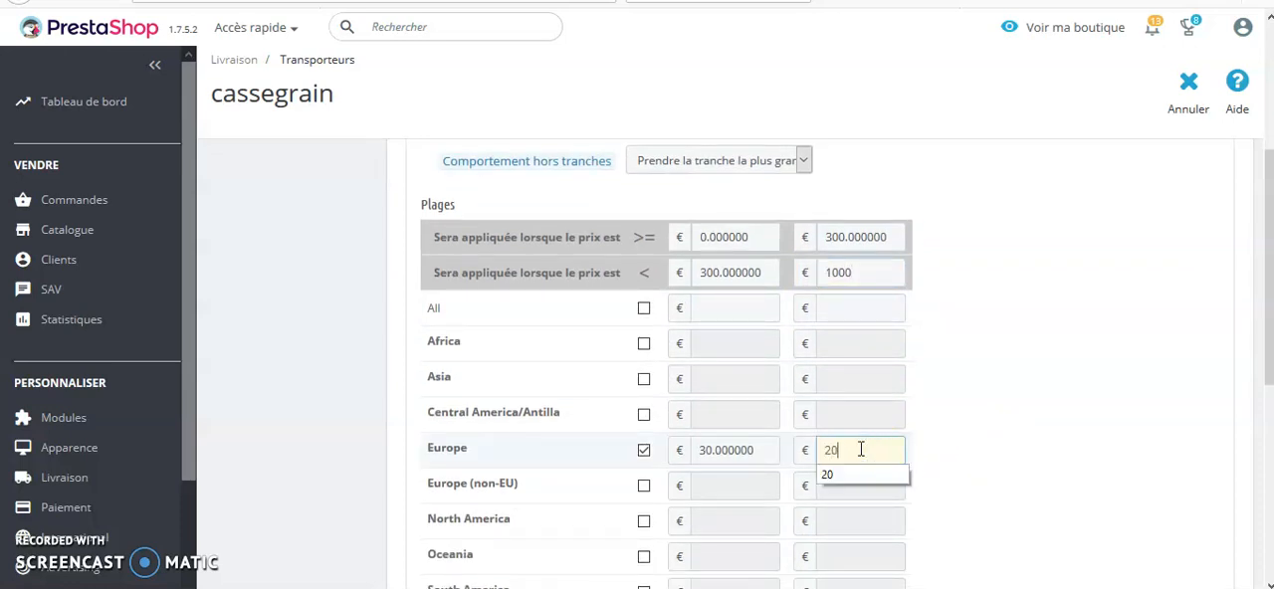
{"action": "left_click", "coordinate": [1022, 437]}
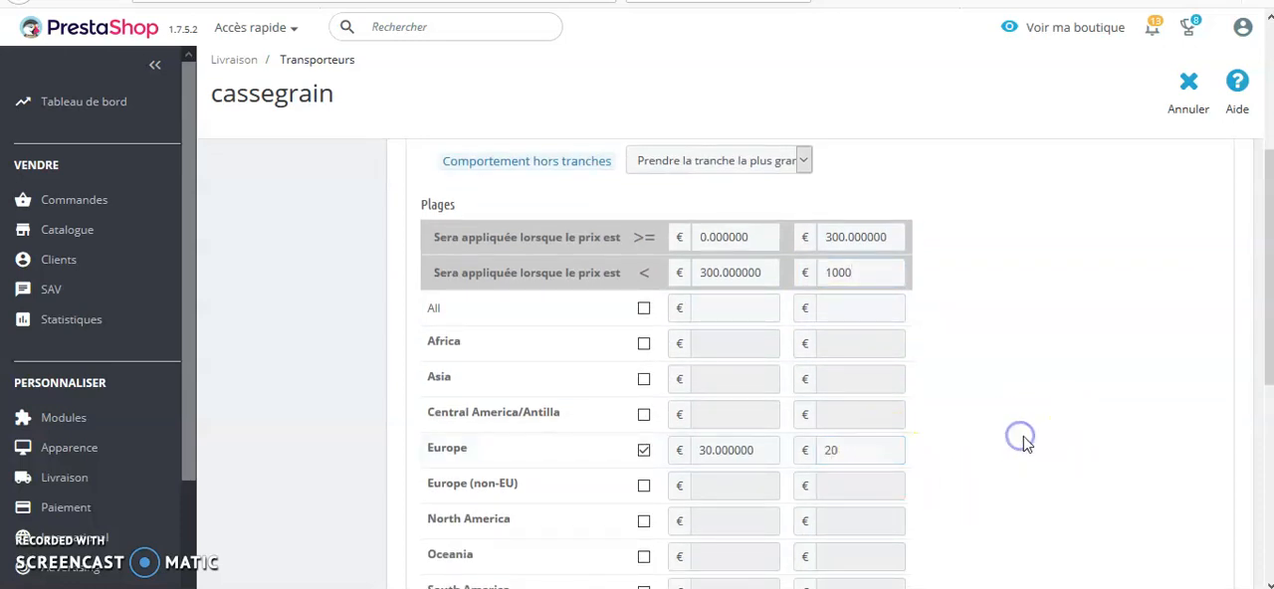
Review the carrier's package size, weight and group access settings and its final summary.
{"action": "scroll", "coordinate": [1026, 443], "scroll_direction": "down", "scroll_amount": 3}
{"action": "scroll", "coordinate": [819, 427], "scroll_direction": "up", "scroll_amount": 3}
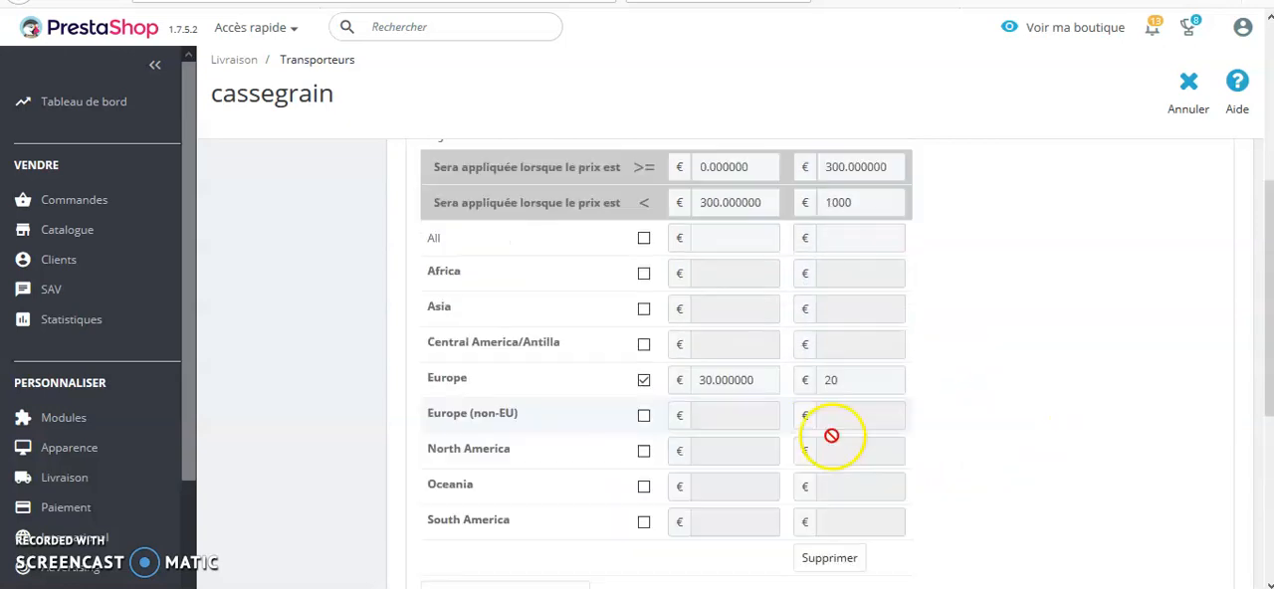
{"action": "scroll", "coordinate": [1035, 358], "scroll_direction": "up", "scroll_amount": 3}
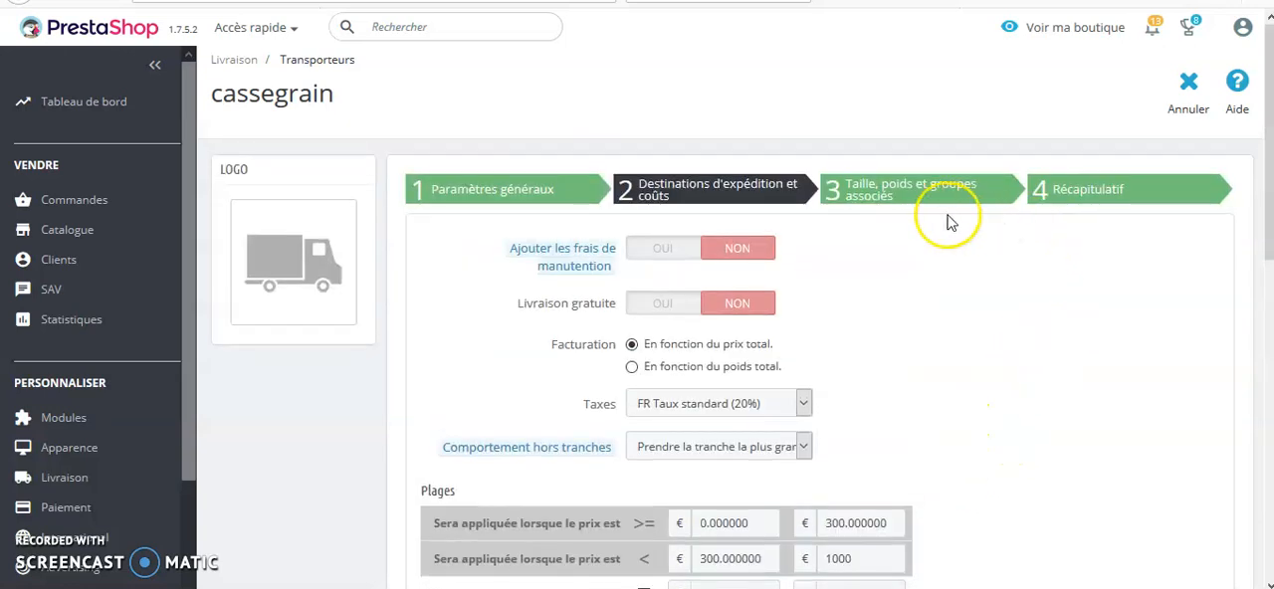
{"action": "left_click", "coordinate": [899, 192]}
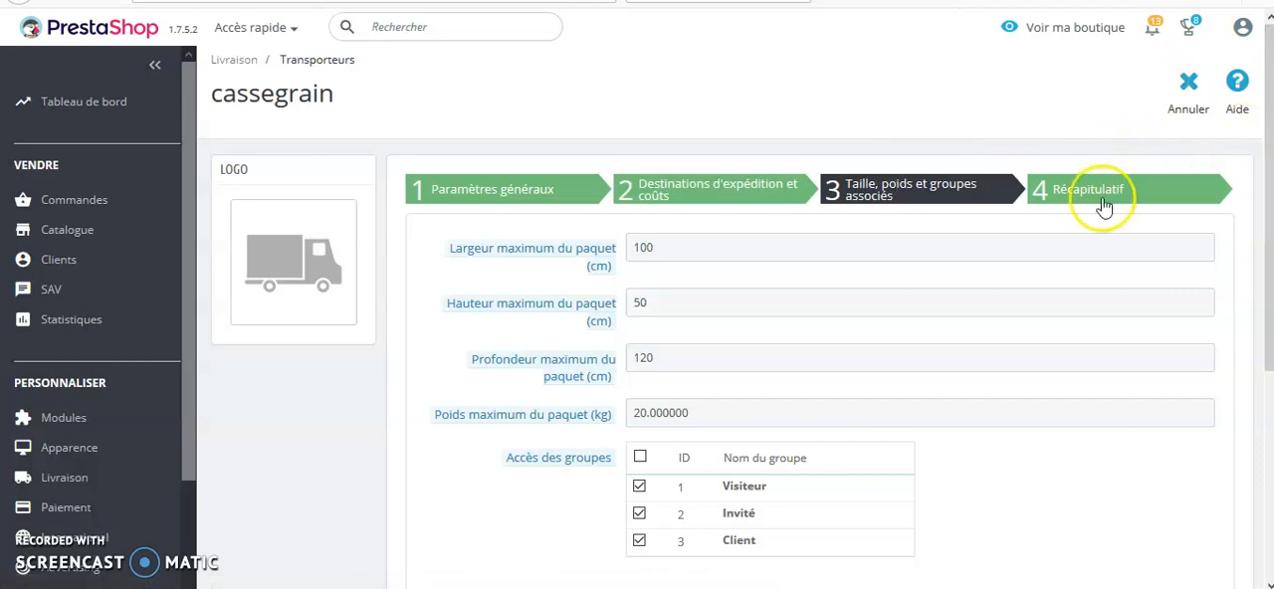
{"action": "left_click", "coordinate": [1099, 199]}
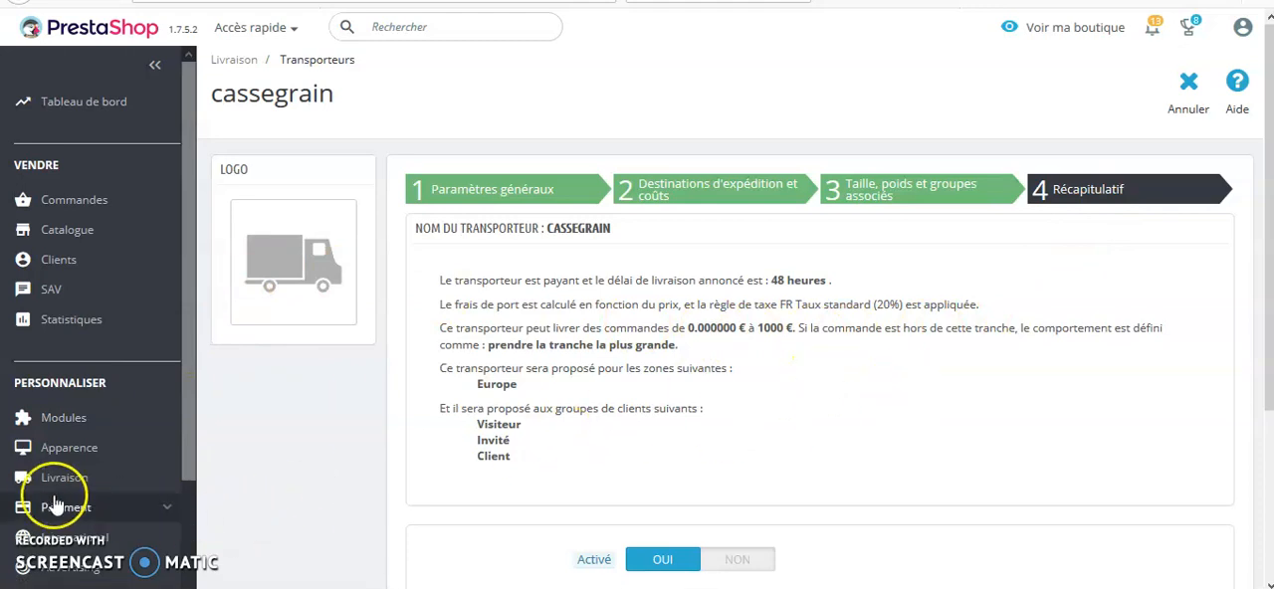
Open the shop's delivery preferences in the back office.
{"action": "mouse_move", "coordinate": [55, 488]}
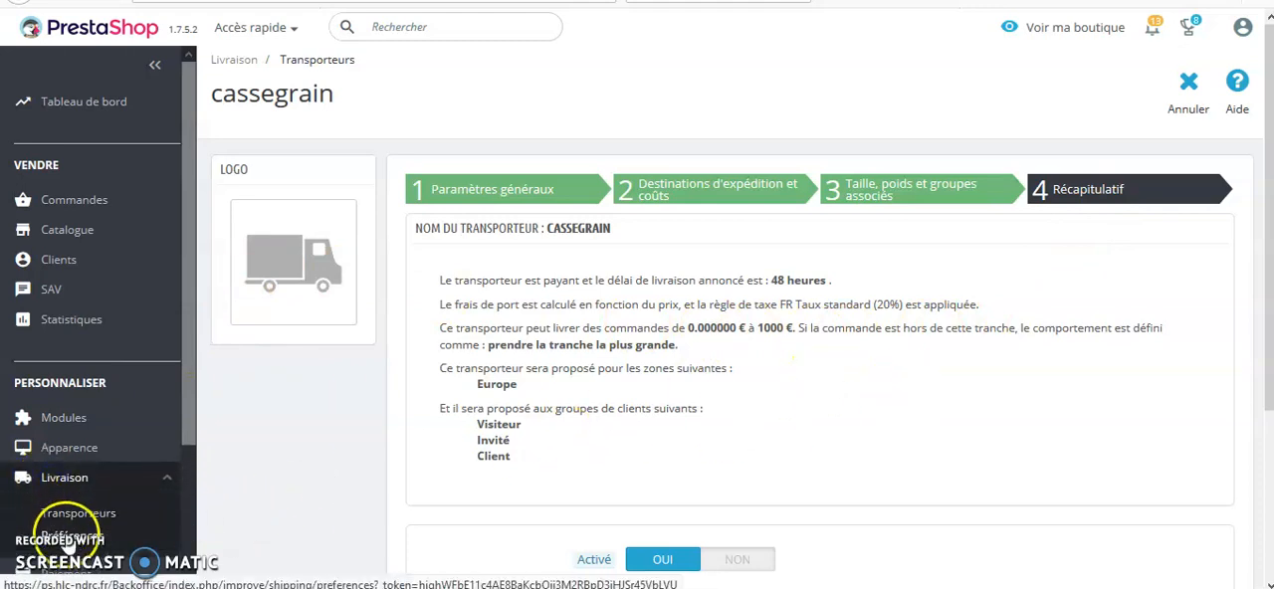
{"action": "left_click", "coordinate": [70, 541]}
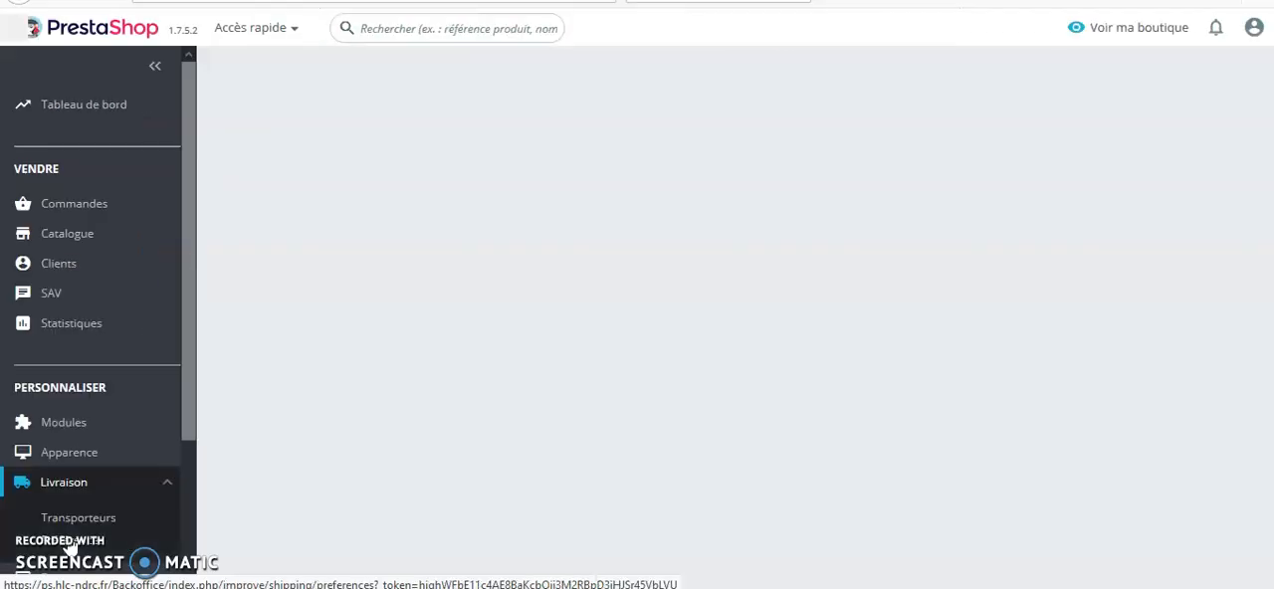